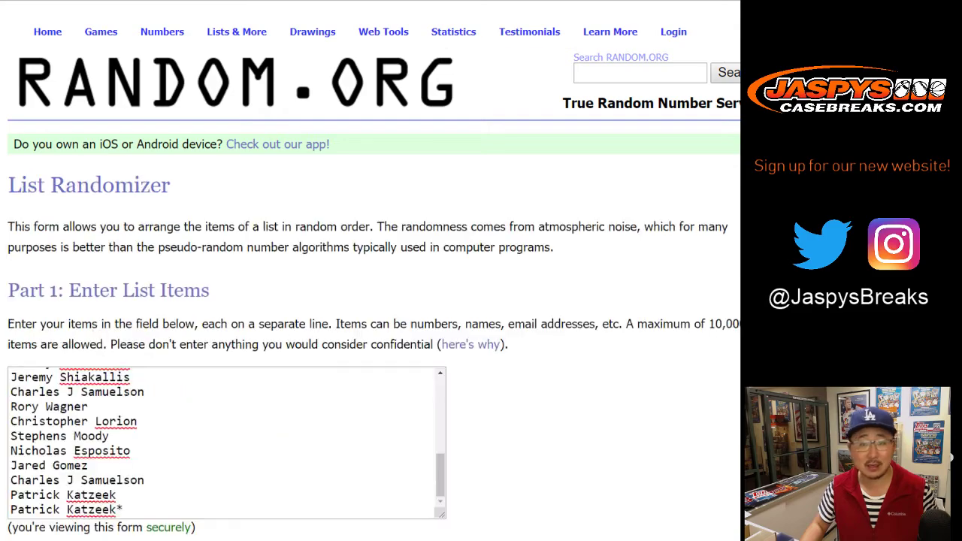
# Randomize the list of participant names six times in the List Randomizer.
pyautogui.scroll(-4, 370, 271)
pyautogui.click(47, 439)
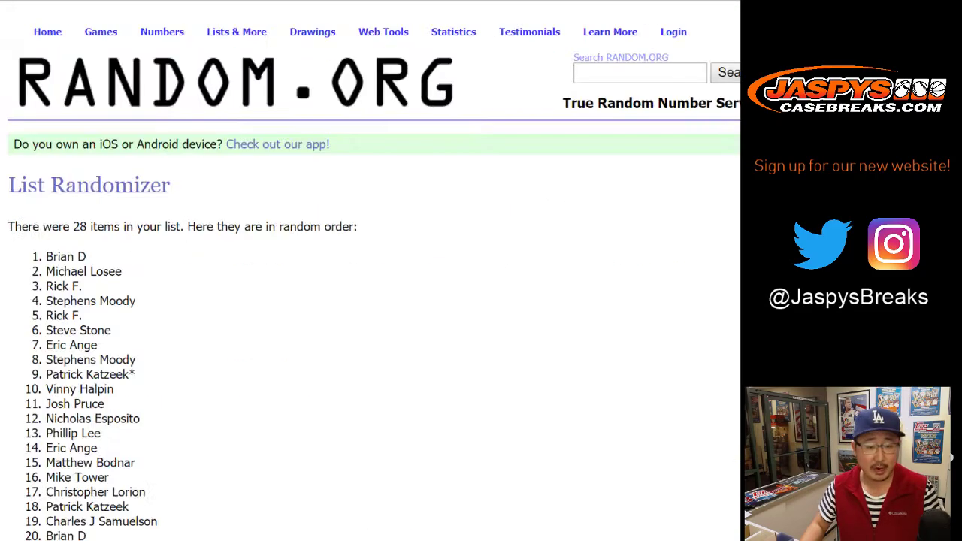
pyautogui.scroll(-4, 48, 438)
pyautogui.click(32, 439)
pyautogui.scroll(-5, 369, 301)
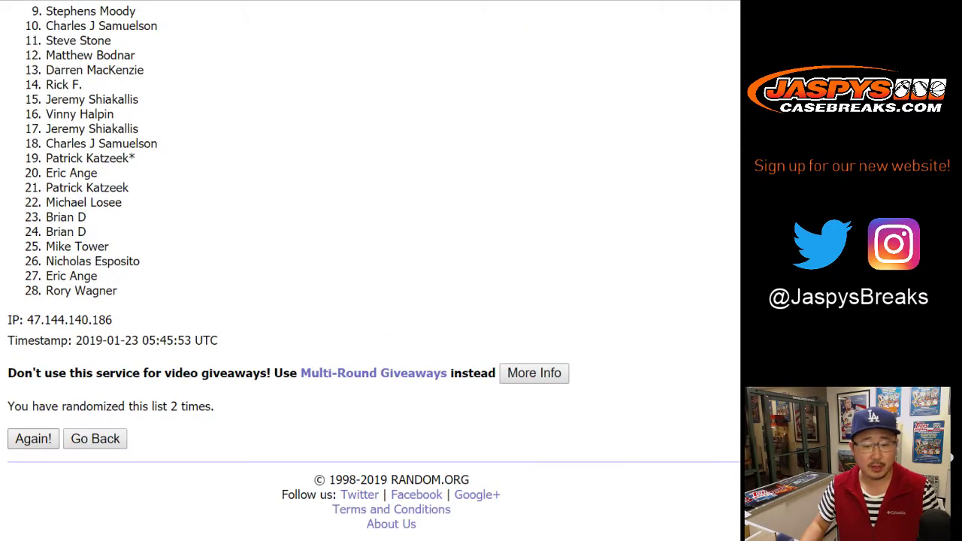
pyautogui.click(32, 438)
pyautogui.scroll(-5, 33, 438)
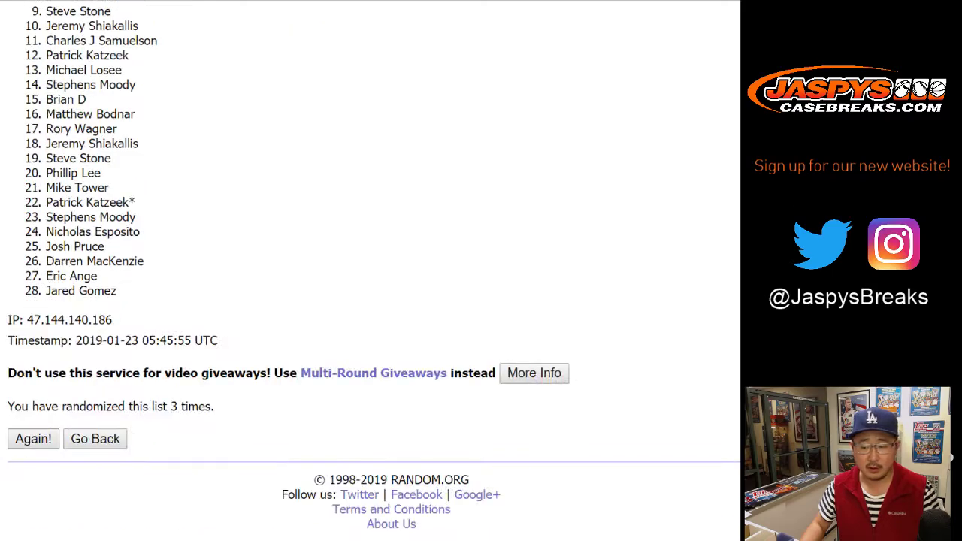
pyautogui.click(33, 438)
pyautogui.click(32, 439)
pyautogui.scroll(-2, 369, 301)
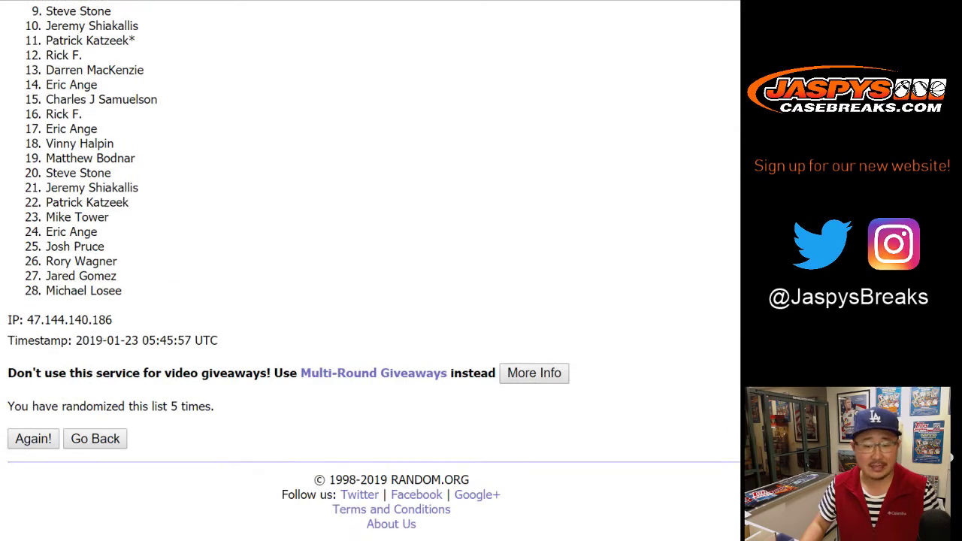
pyautogui.click(32, 439)
pyautogui.scroll(-5, 369, 301)
# Copy the full randomized list of participant names and paste it into column A of the Google Sheets break spreadsheet, starting at A1.
pyautogui.scroll(5, 369, 301)
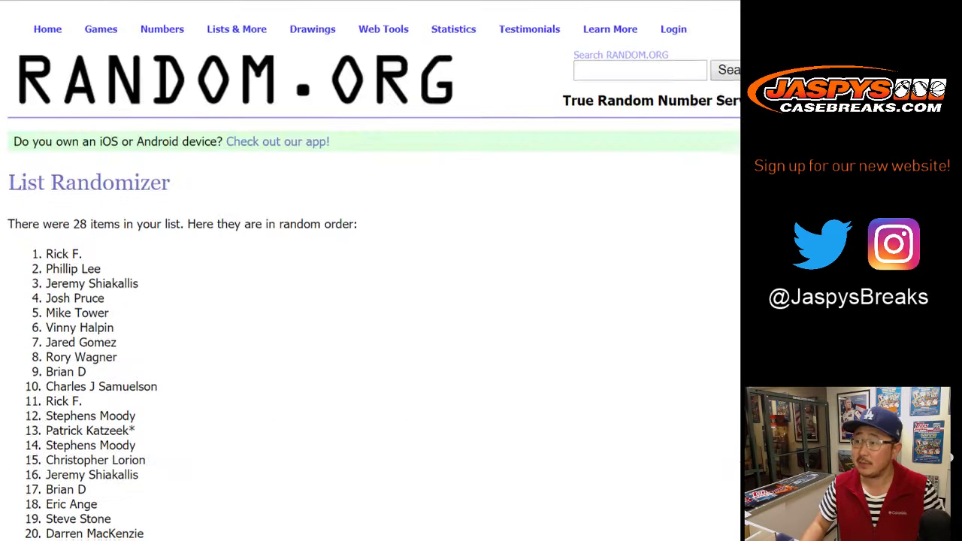
pyautogui.moveTo(46, 256); pyautogui.dragTo(100, 291)
pyautogui.hotkey('ctrl', 'c')
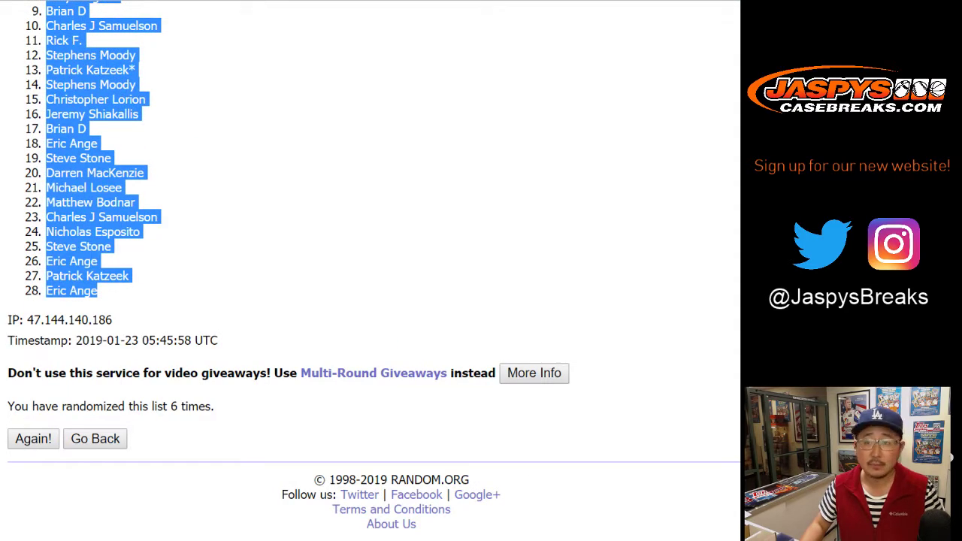
pyautogui.hotkey('ctrl', 'Tab')
pyautogui.rightClick(112, 103)
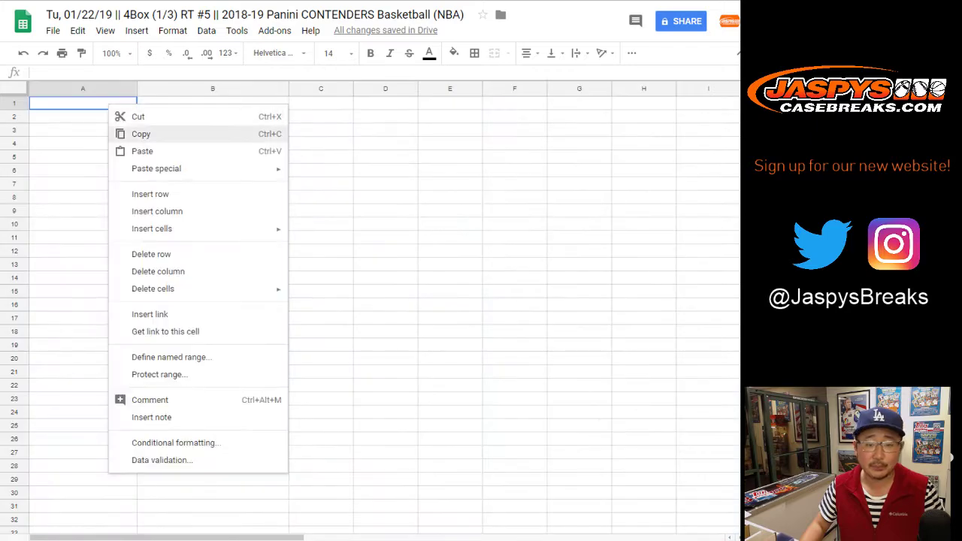
pyautogui.click(135, 150)
# Switch to the RANDOM.ORG List Randomizer page holding the NBA teams and randomize that list six times.
pyautogui.hotkey('ctrl', 'Tab')
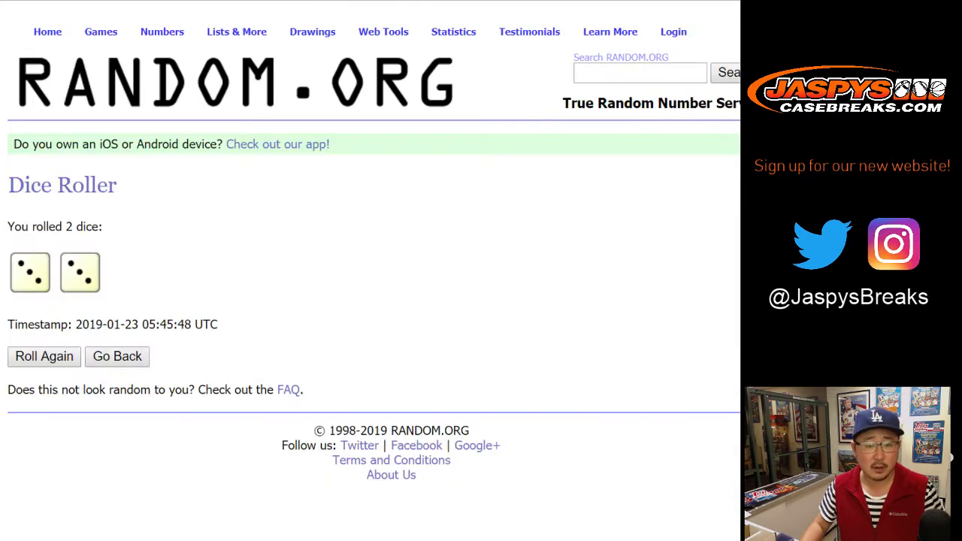
pyautogui.hotkey('ctrl', 'Tab')
pyautogui.hotkey('ctrl', 'Tab')
pyautogui.scroll(-3, 368, 271)
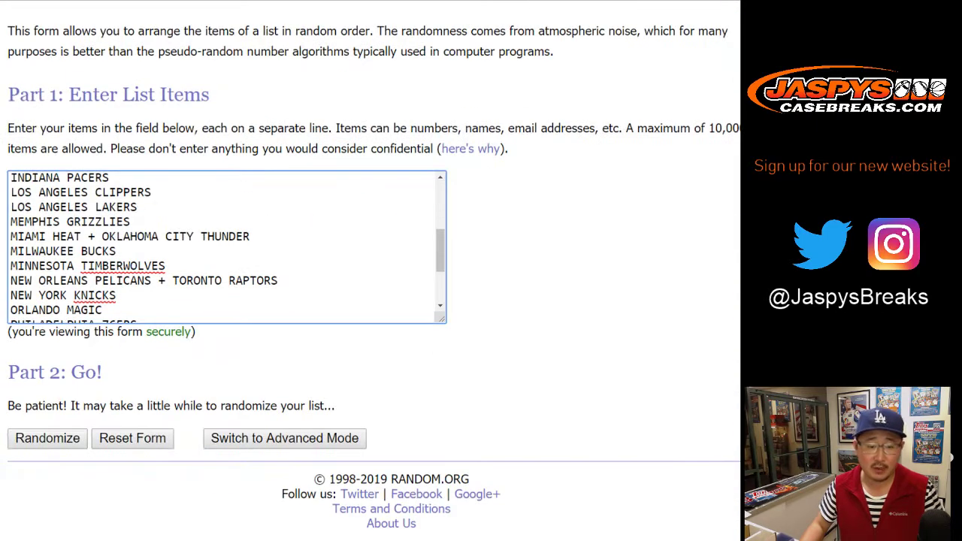
pyautogui.click(47, 439)
pyautogui.scroll(-4, 369, 271)
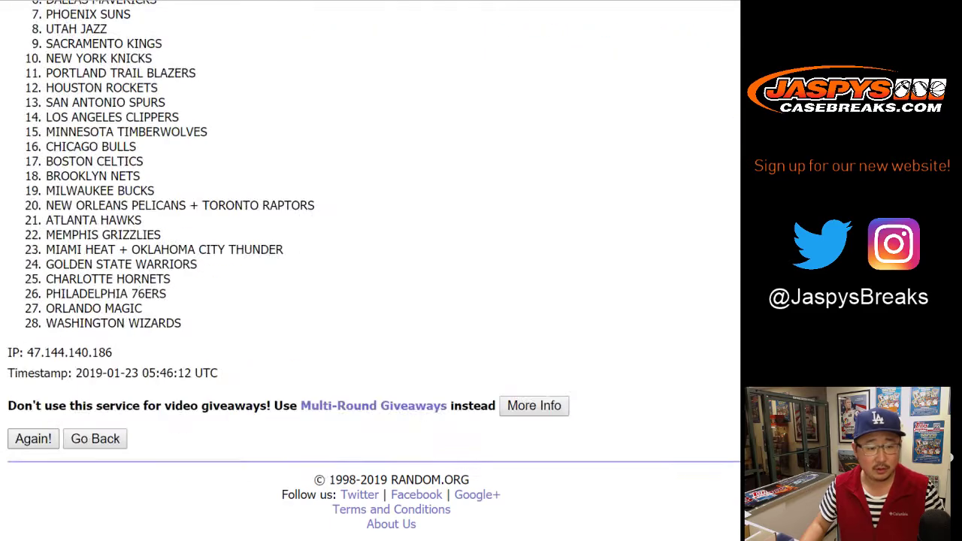
pyautogui.click(33, 438)
pyautogui.scroll(-5, 368, 271)
pyautogui.click(33, 438)
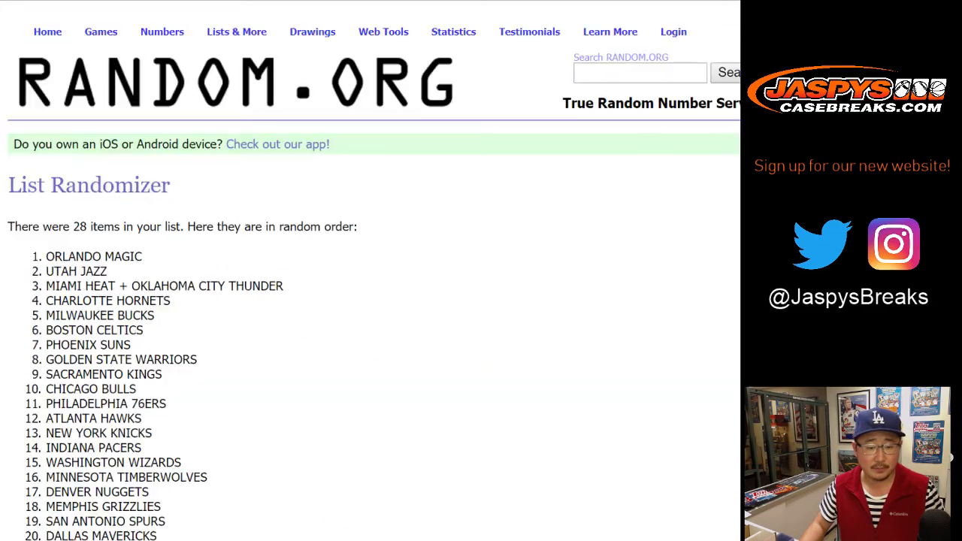
pyautogui.scroll(-5, 368, 270)
pyautogui.click(33, 439)
pyautogui.scroll(-5, 369, 271)
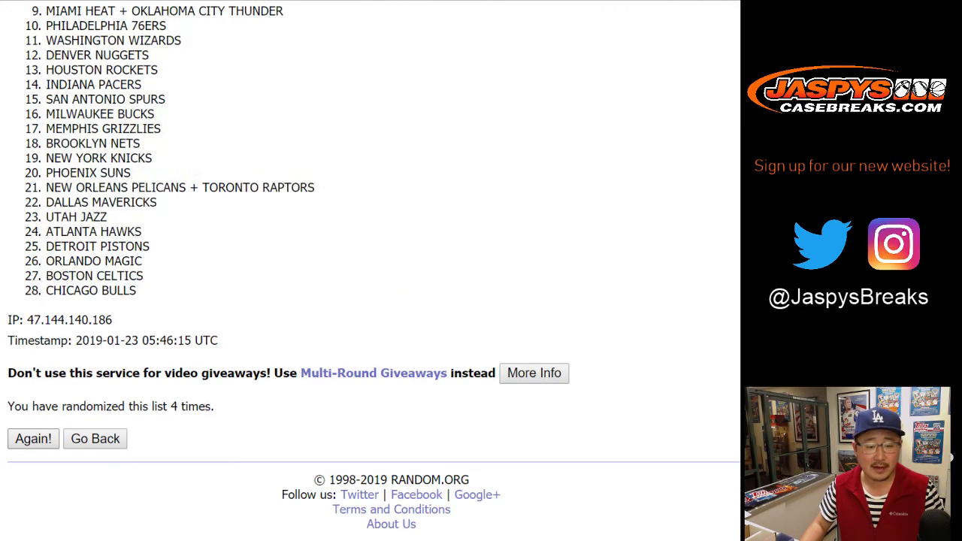
pyautogui.click(33, 438)
pyautogui.scroll(-5, 368, 271)
pyautogui.click(33, 438)
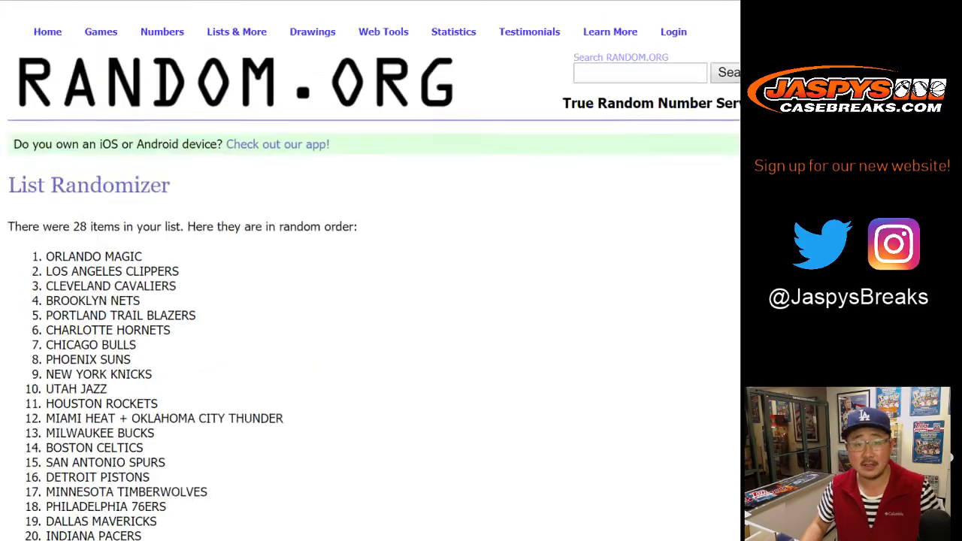
# Copy the full randomized team list and paste it into column B of the Google Sheets break spreadsheet, starting at B1.
pyautogui.scroll(-5, 369, 270)
pyautogui.scroll(5, 369, 270)
pyautogui.moveTo(46, 256); pyautogui.dragTo(143, 291)
pyautogui.hotkey('ctrl', 'c')
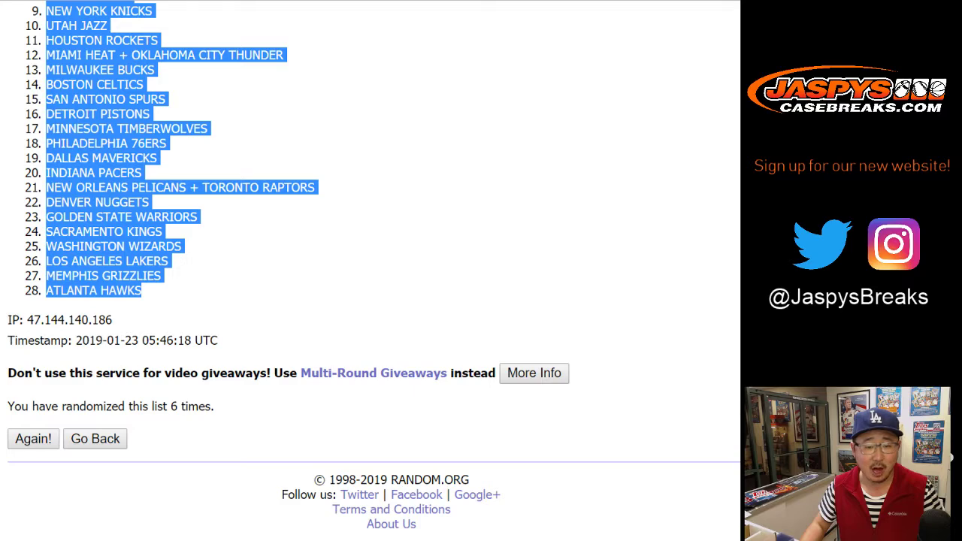
pyautogui.hotkey('ctrl', 'Tab')
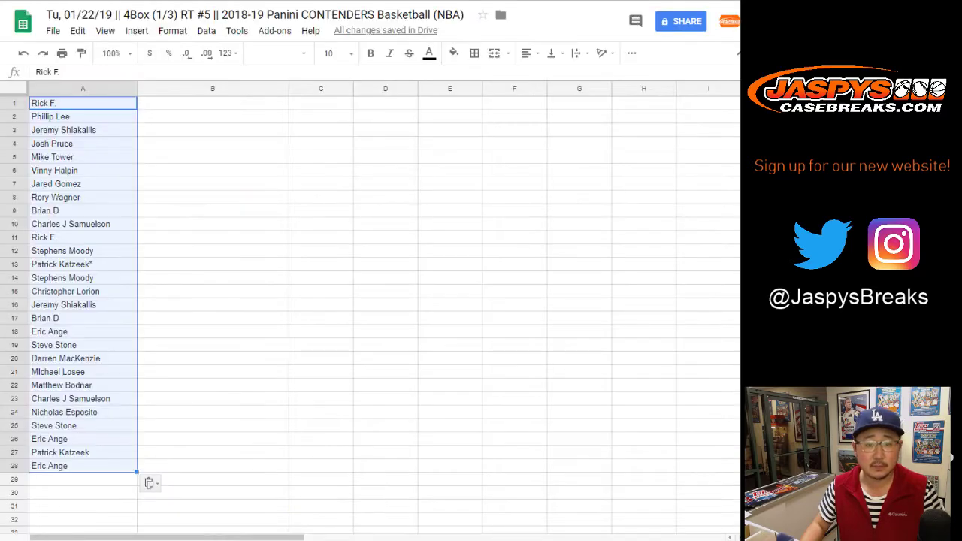
pyautogui.rightClick(206, 103)
pyautogui.click(239, 149)
# Format the whole sheet in the Helvetica font at size 14 and set the sheet zoom to 150%.
pyautogui.hotkey('ctrl', 'a')
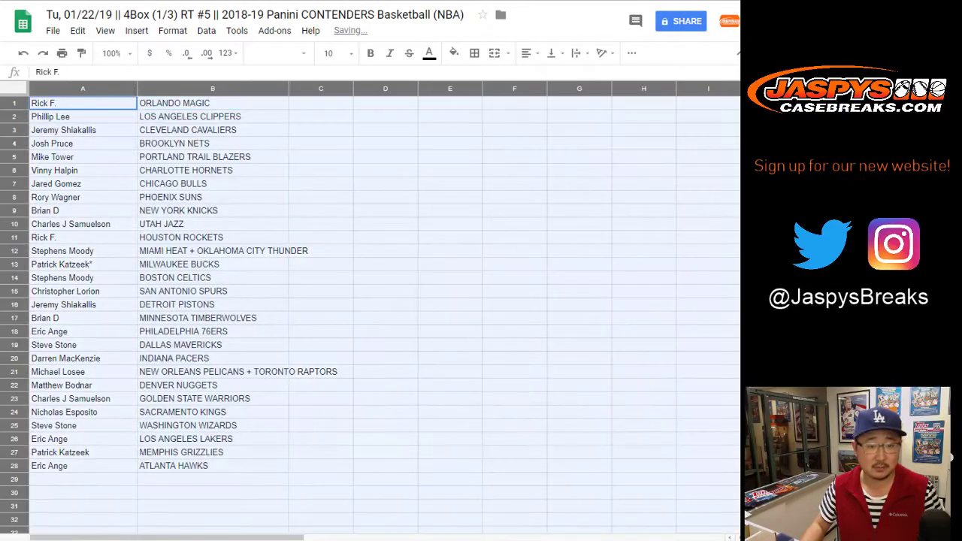
pyautogui.click(278, 53)
pyautogui.click(291, 98)
pyautogui.click(335, 52)
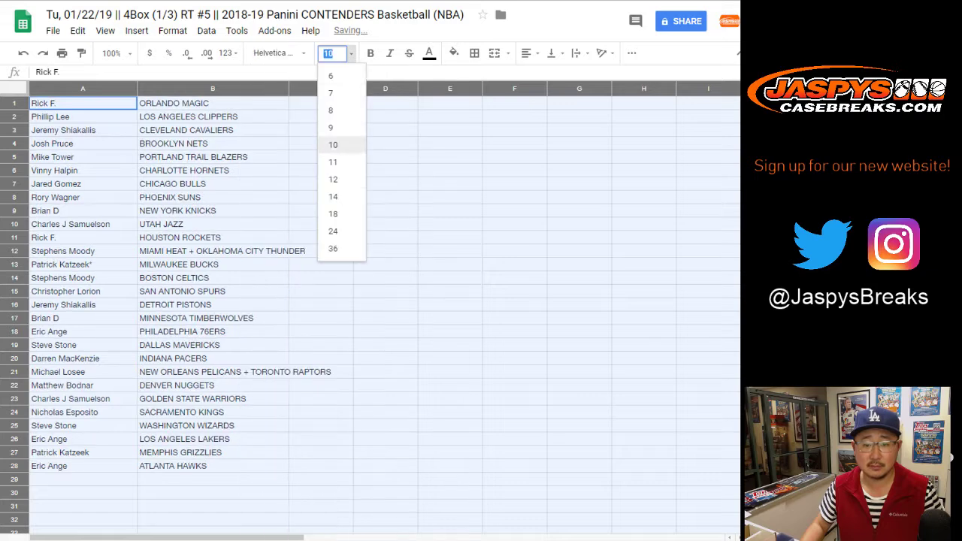
pyautogui.click(333, 197)
pyautogui.click(113, 53)
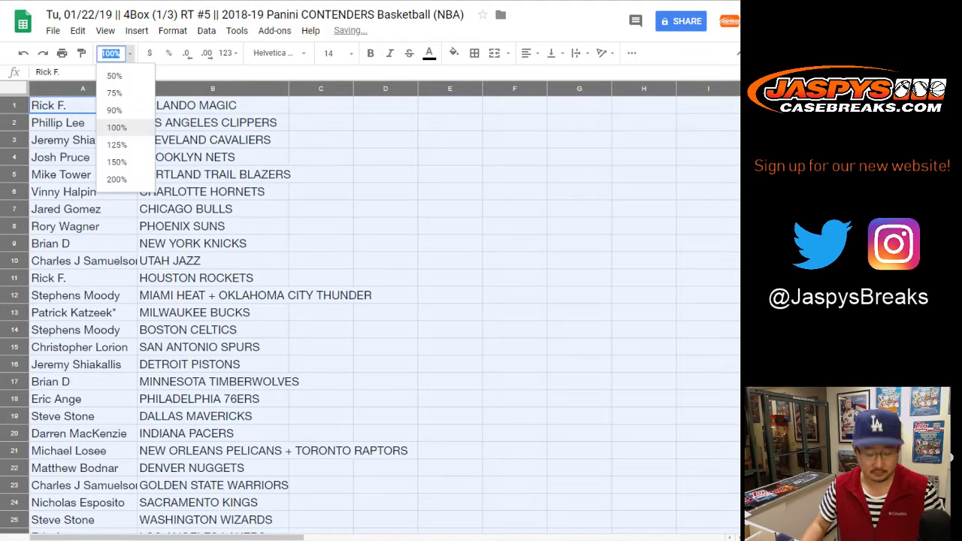
pyautogui.click(116, 162)
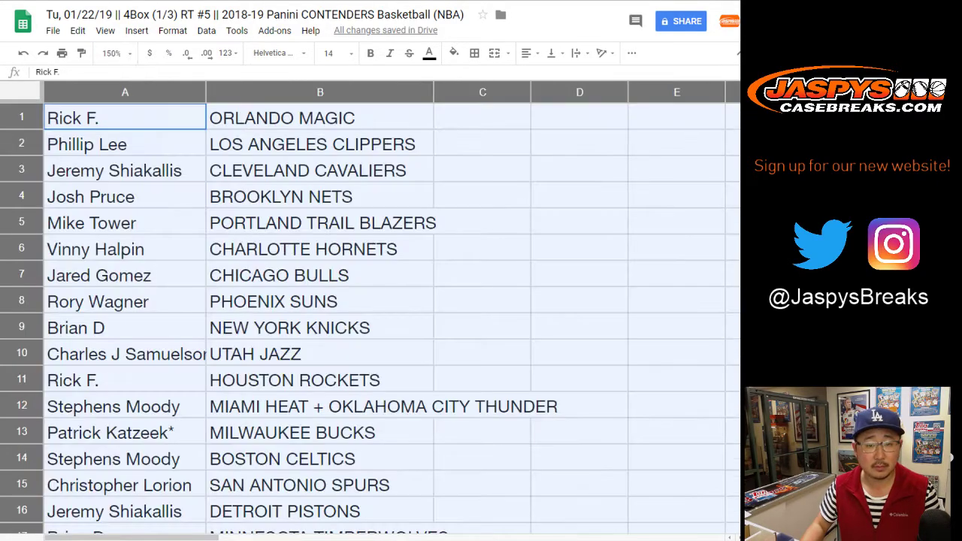
# Review the participant–team pairings one by one, highlighting each row in turn from row 1 through row 28.
pyautogui.click(21, 118)
pyautogui.click(22, 143)
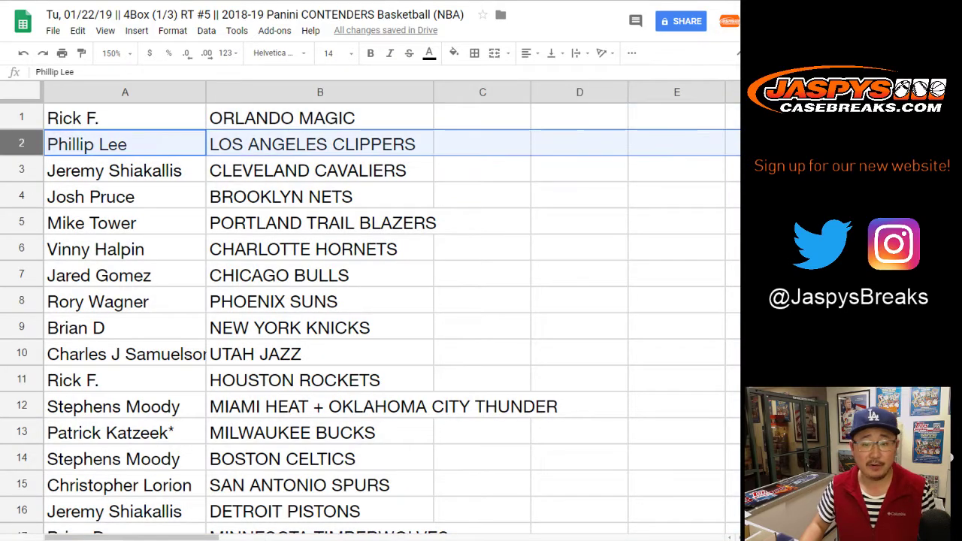
pyautogui.click(22, 170)
pyautogui.click(21, 197)
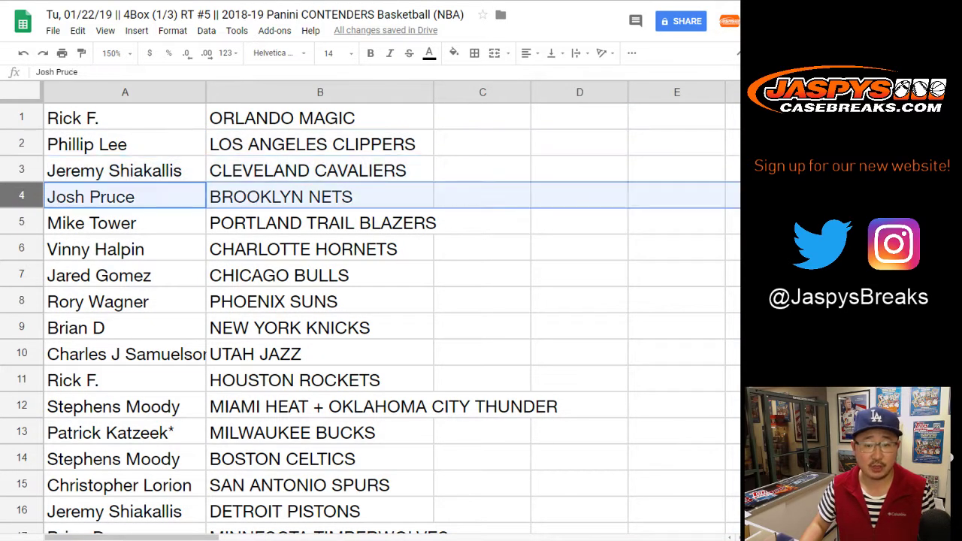
pyautogui.click(22, 223)
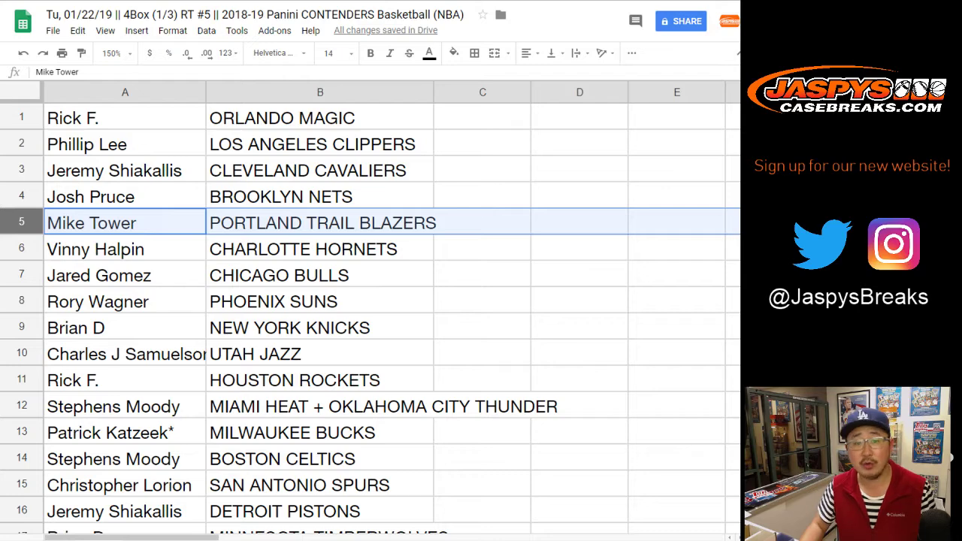
pyautogui.click(21, 248)
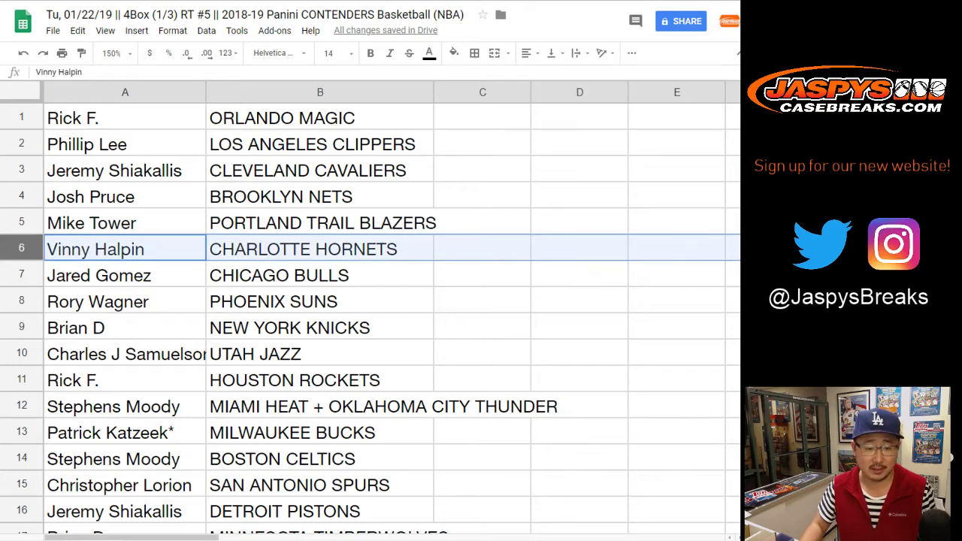
pyautogui.click(21, 274)
pyautogui.scroll(-2, 22, 274)
pyautogui.click(22, 196)
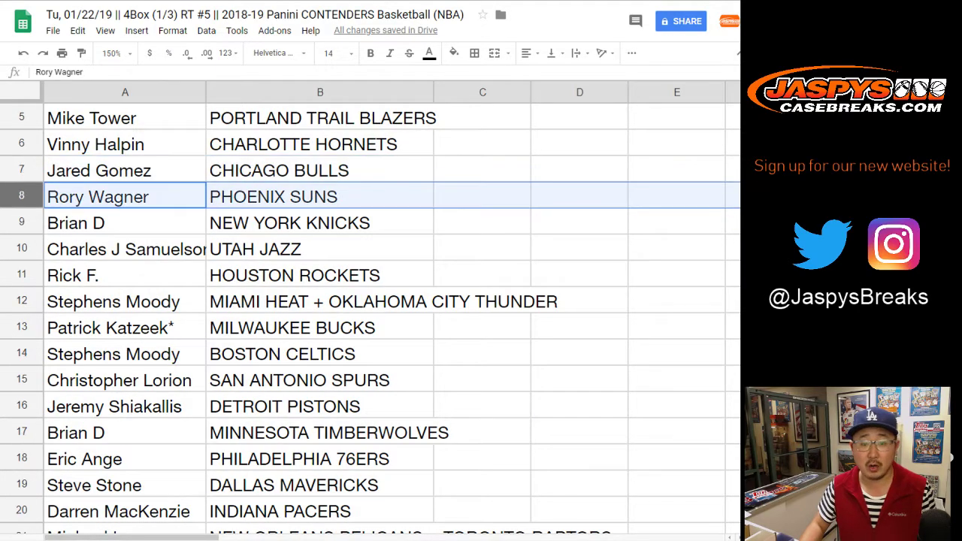
pyautogui.click(22, 222)
pyautogui.click(21, 248)
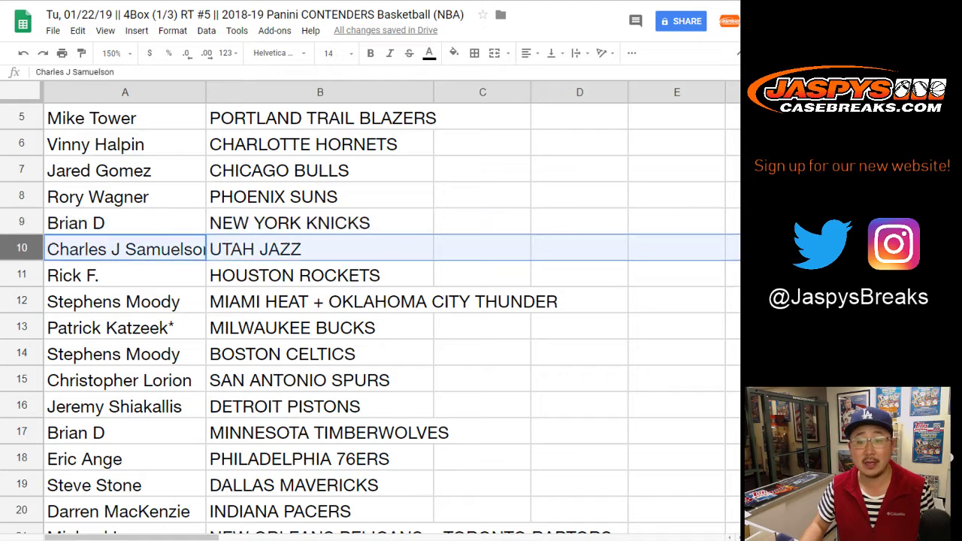
pyautogui.click(22, 274)
pyautogui.click(22, 300)
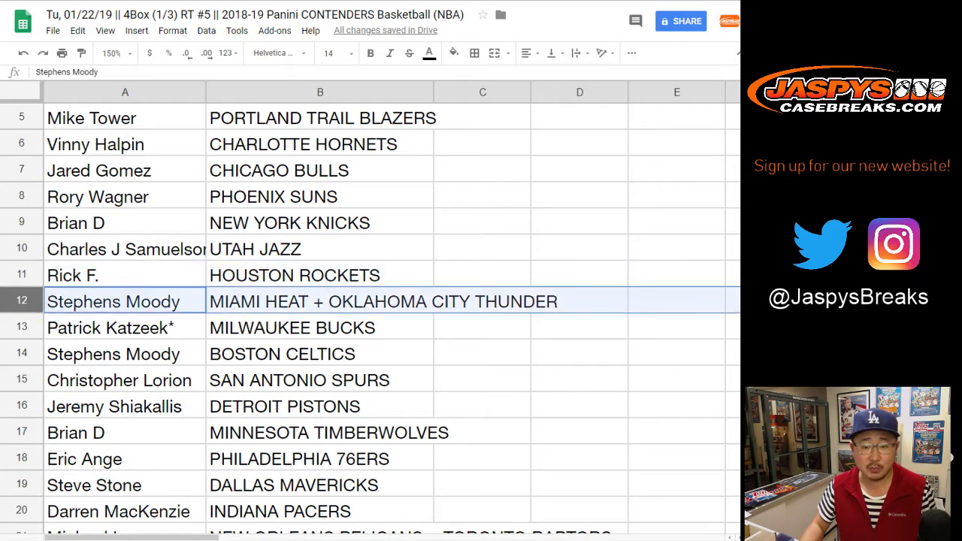
pyautogui.scroll(-1, 22, 301)
pyautogui.click(22, 222)
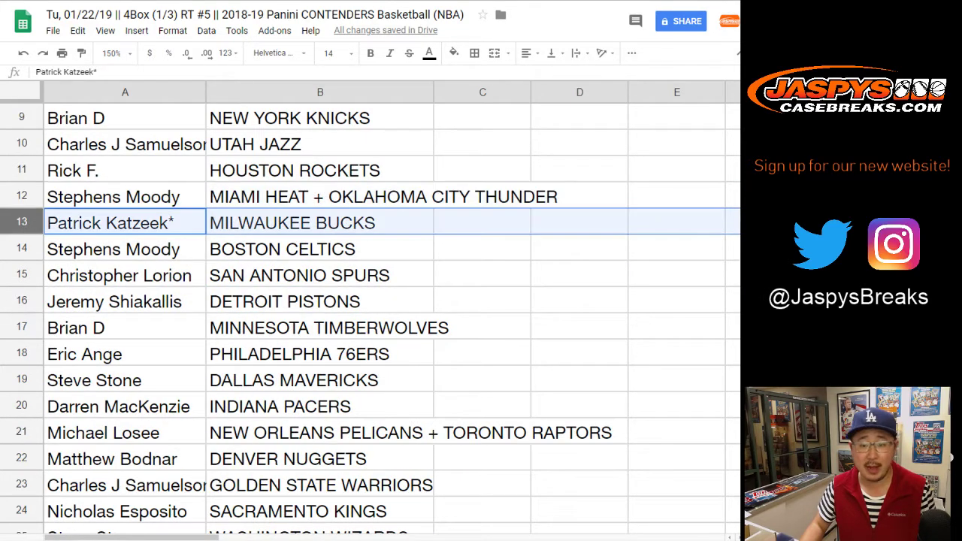
pyautogui.click(21, 249)
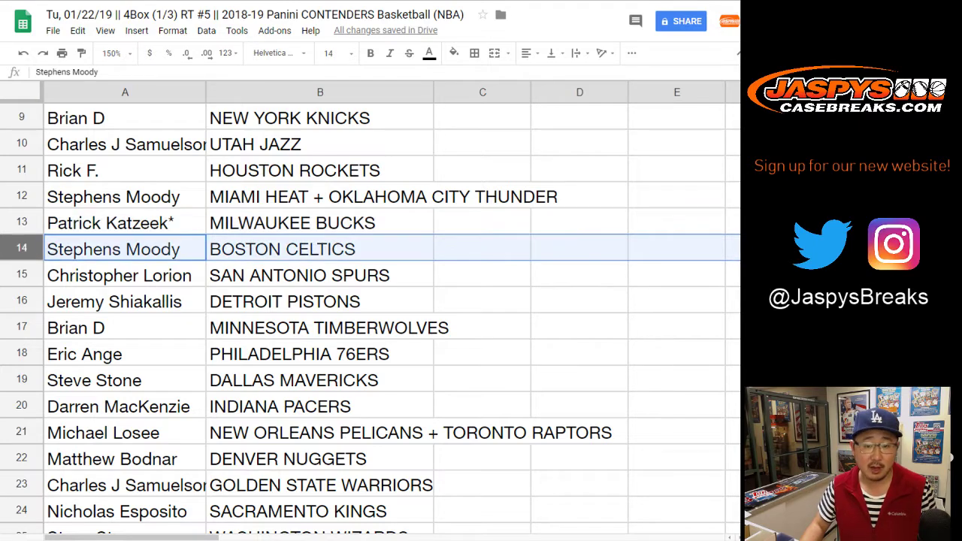
pyautogui.click(22, 276)
pyautogui.scroll(-1, 22, 276)
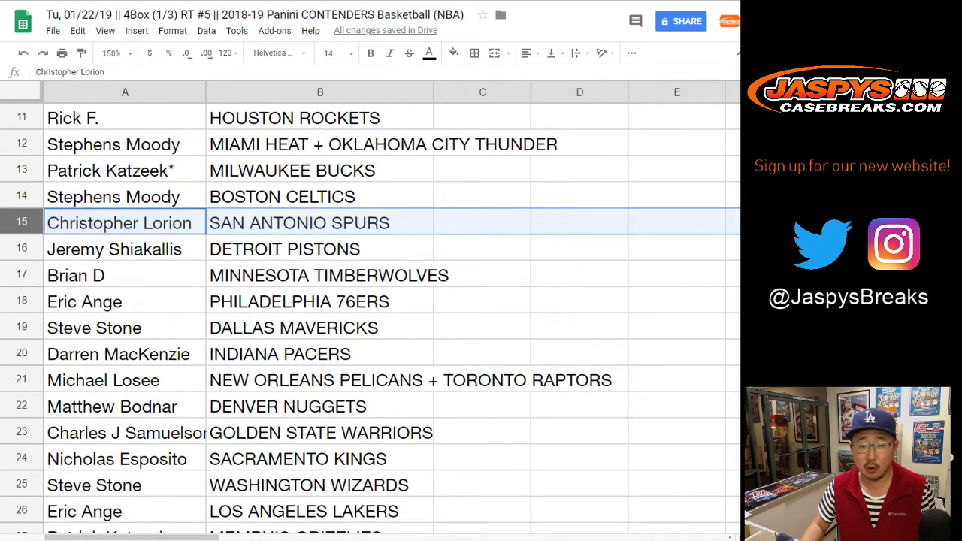
pyautogui.click(21, 249)
pyautogui.scroll(-2, 22, 249)
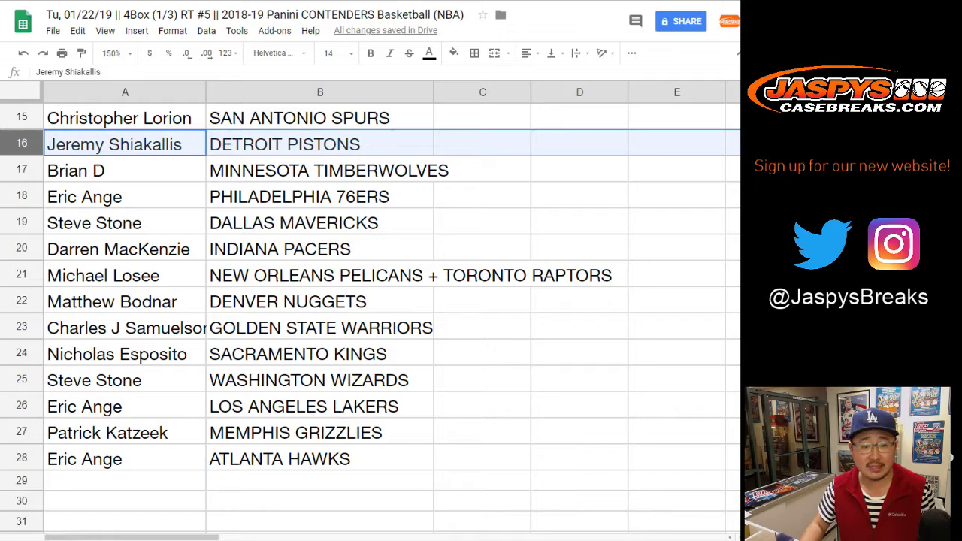
pyautogui.click(22, 170)
pyautogui.click(22, 195)
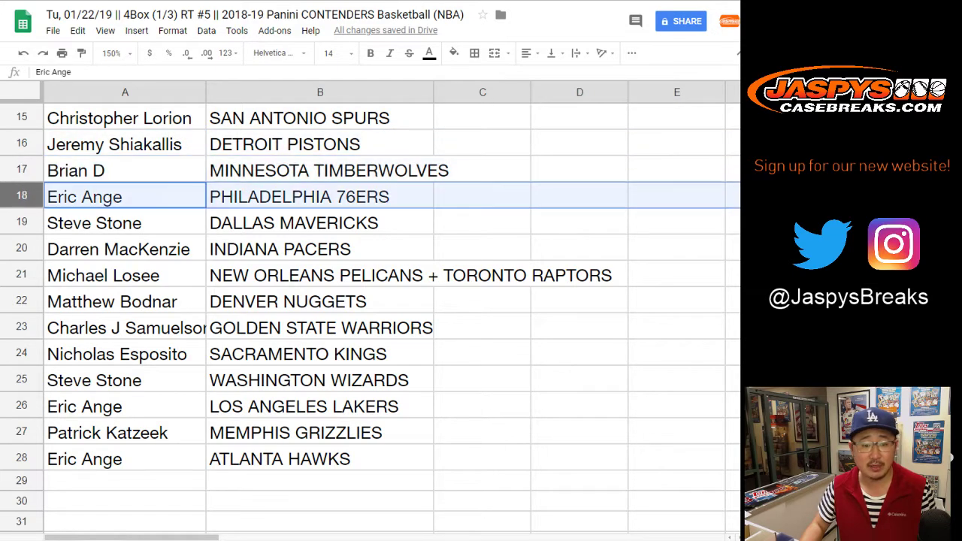
pyautogui.click(22, 223)
pyautogui.click(22, 249)
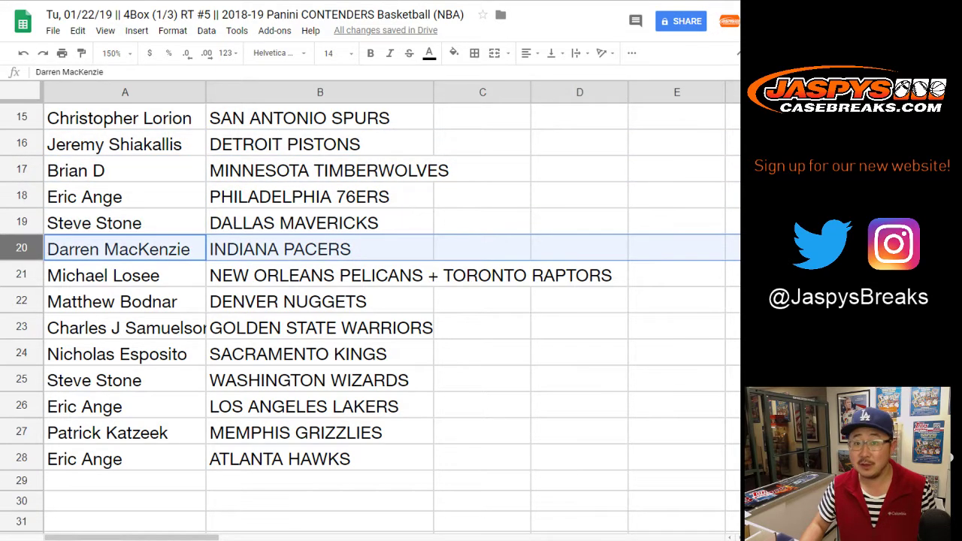
pyautogui.click(22, 274)
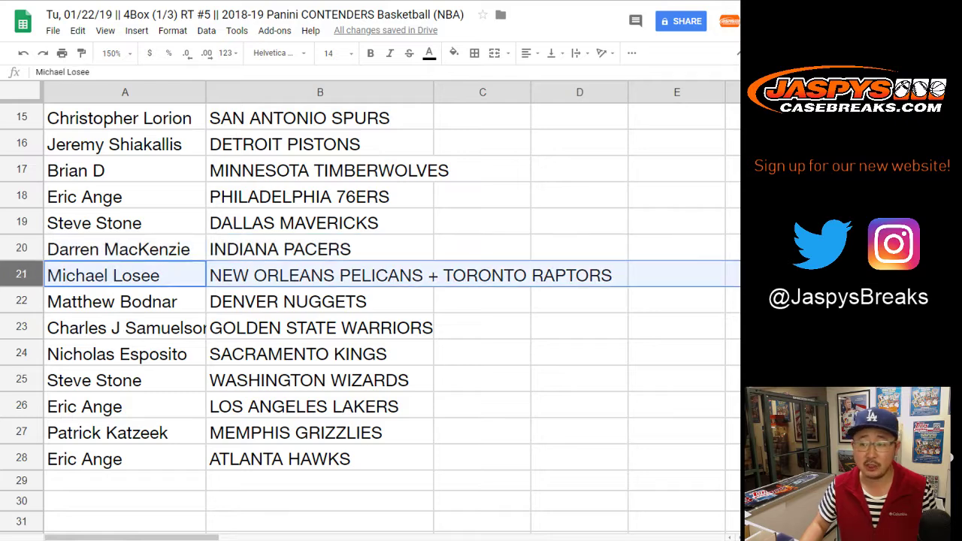
pyautogui.click(22, 301)
pyautogui.scroll(-2, 21, 301)
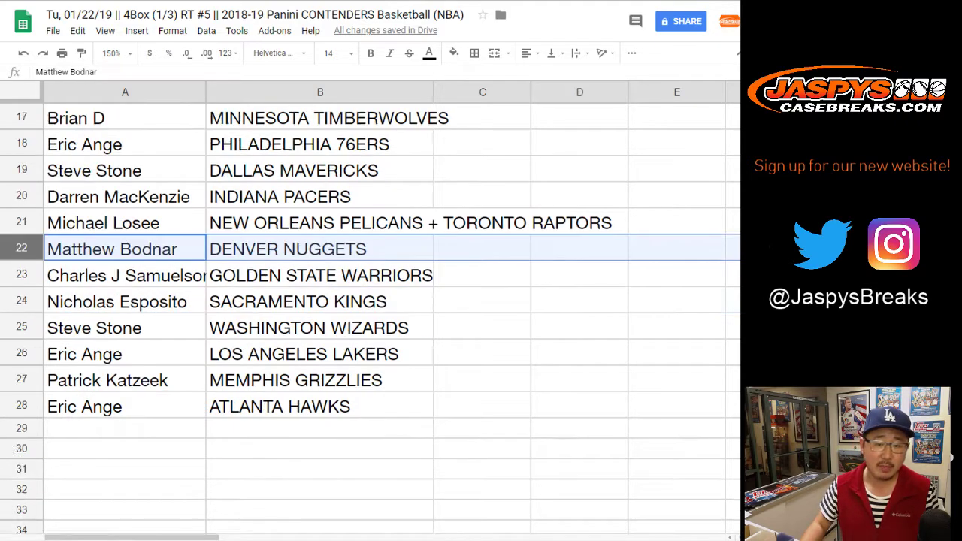
pyautogui.click(22, 222)
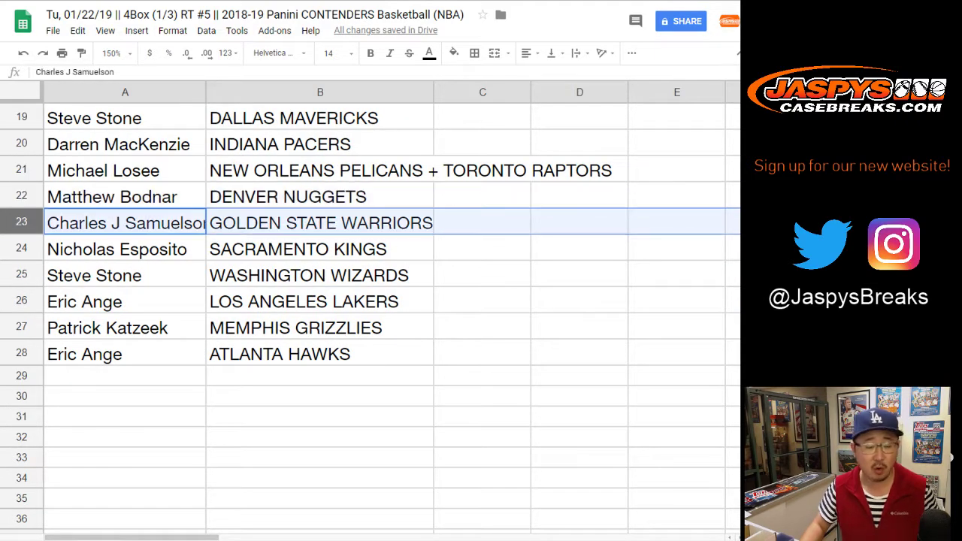
pyautogui.click(22, 248)
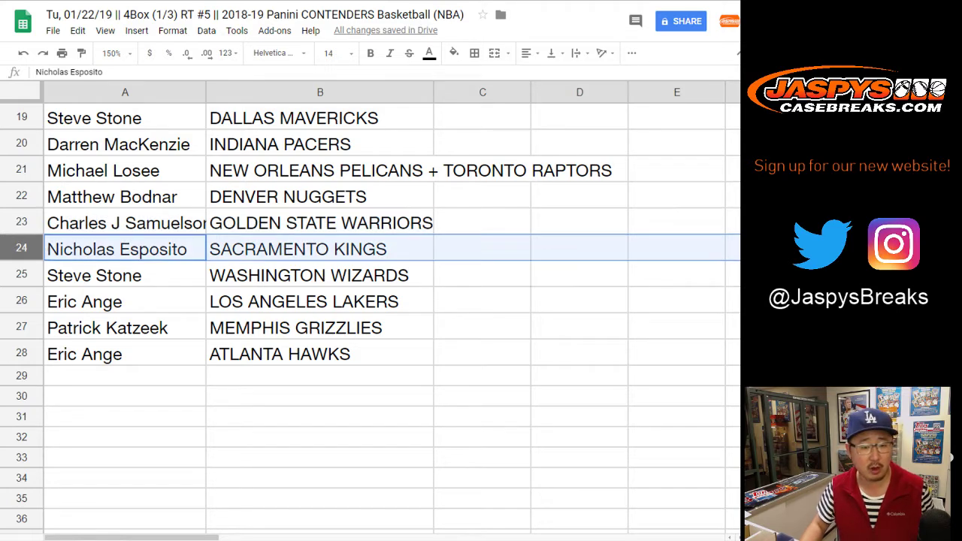
pyautogui.click(22, 275)
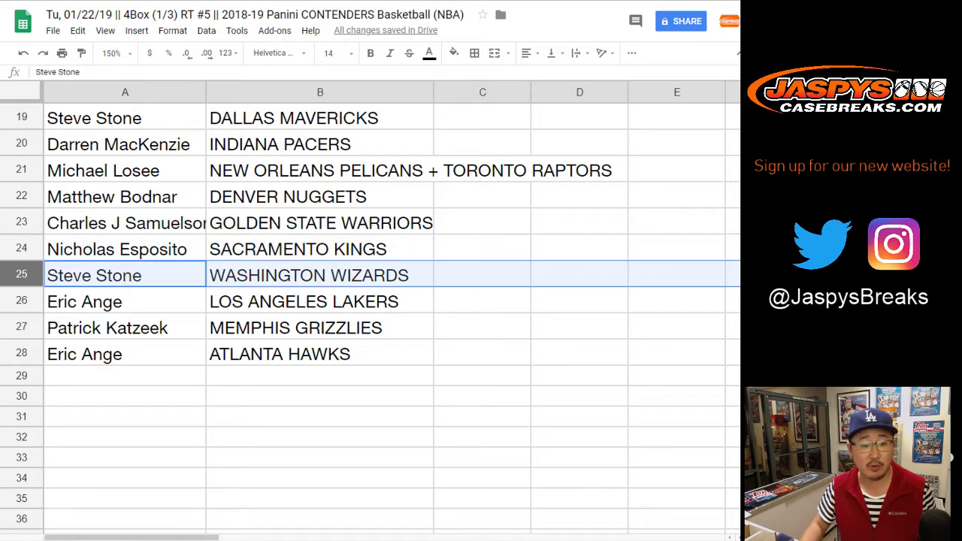
pyautogui.click(22, 301)
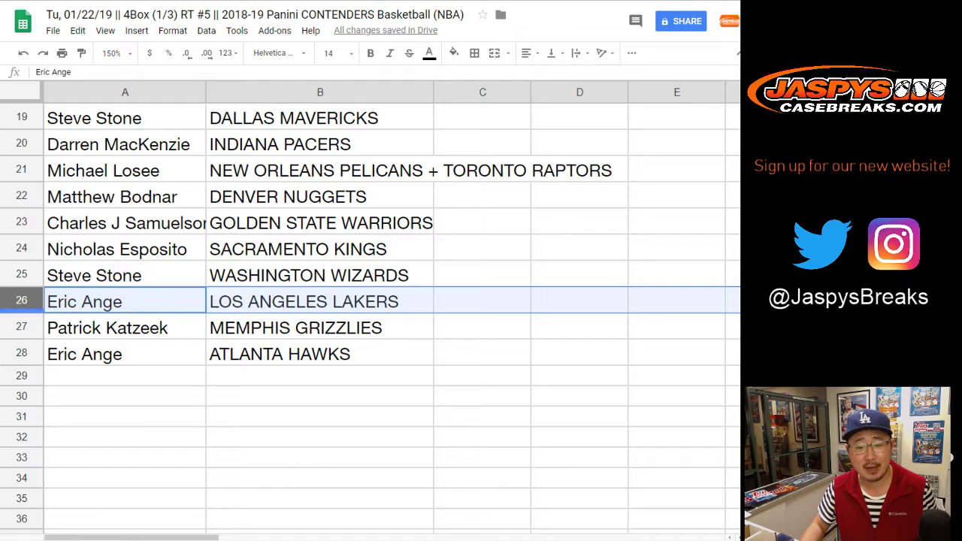
pyautogui.click(22, 327)
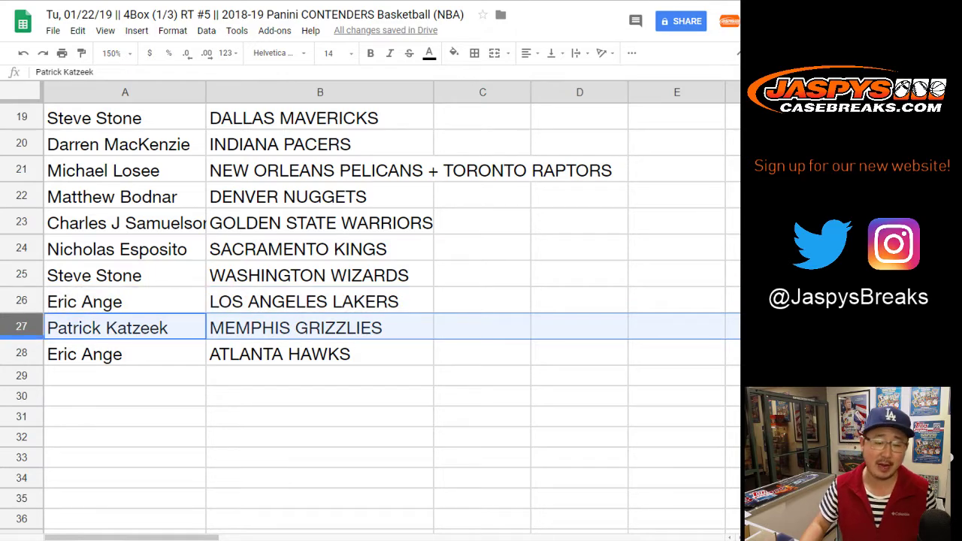
pyautogui.click(22, 353)
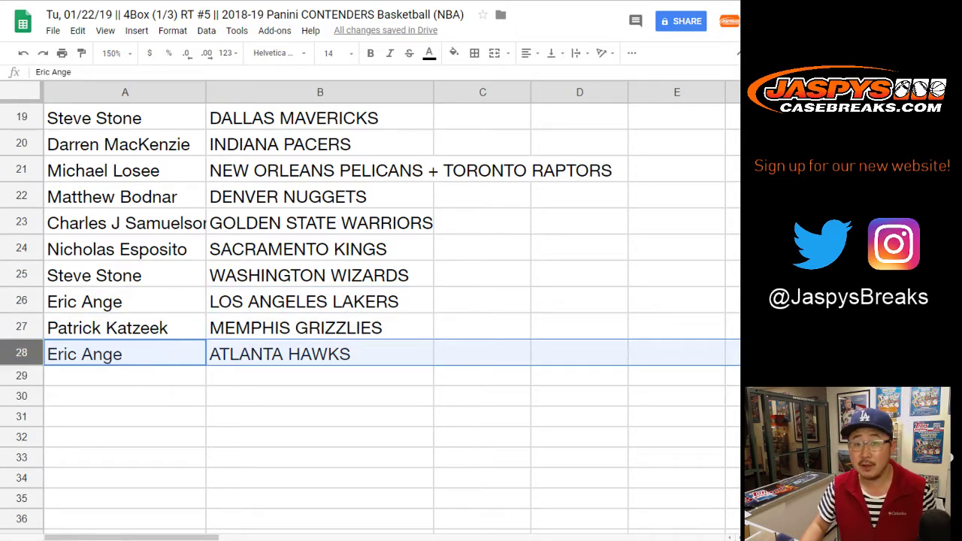
# Return to the start of the sheet and set its zoom to 85%.
pyautogui.scroll(7, 368, 316)
pyautogui.click(129, 53)
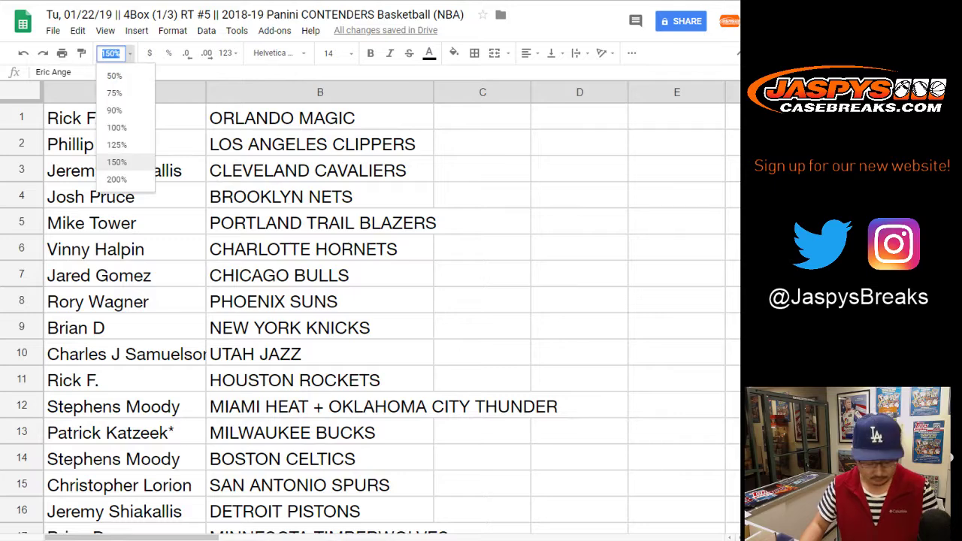
pyautogui.write('85')
pyautogui.press('Return')
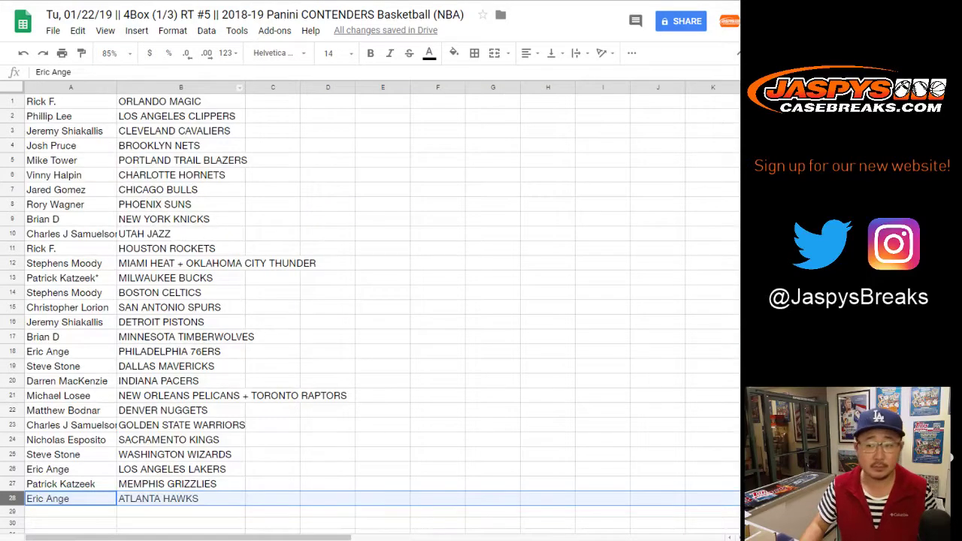
# Sort the whole sheet by the team names in column B, A → Z.
pyautogui.click(180, 87)
pyautogui.click(206, 30)
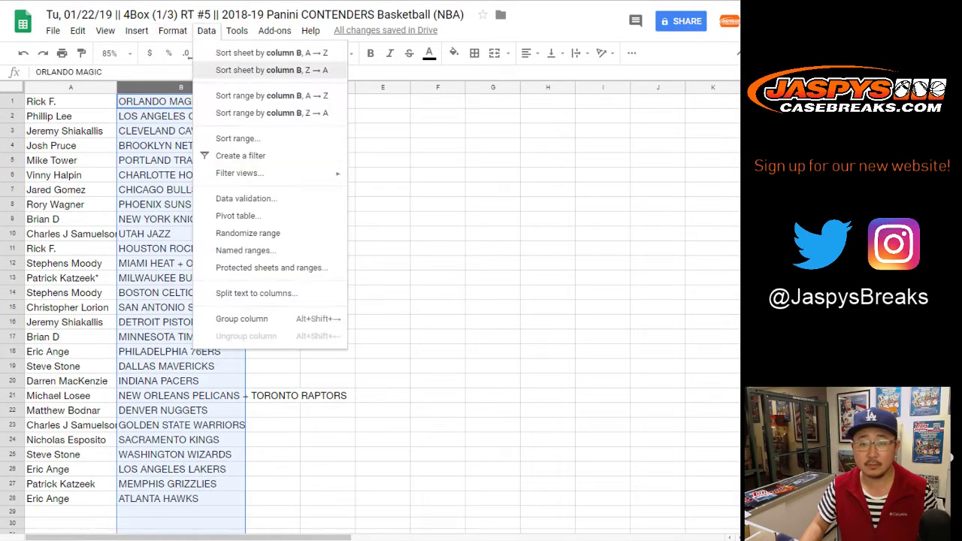
pyautogui.click(271, 53)
# Select the whole table and fit the widths of columns A and B to their contents.
pyautogui.click(71, 102)
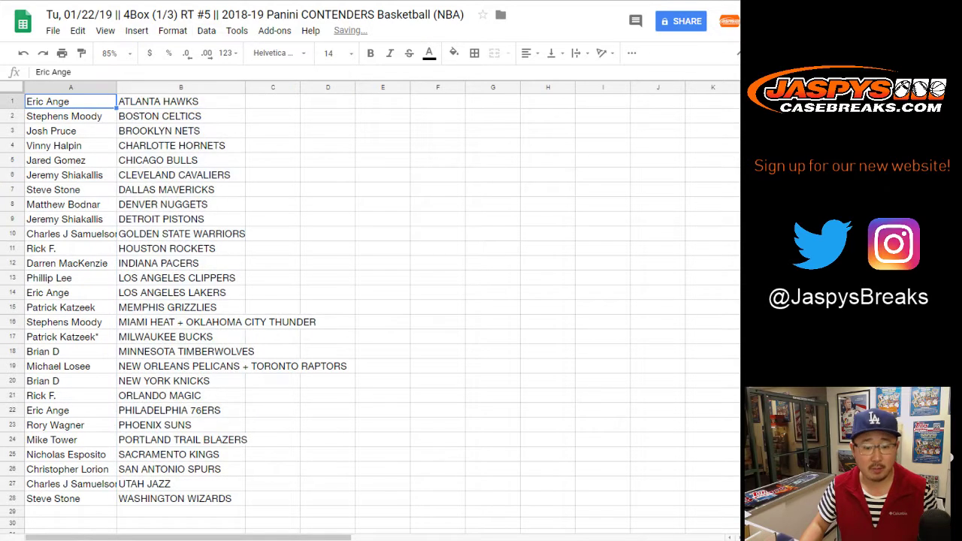
pyautogui.hotkey('ctrl', 'a')
pyautogui.doubleClick(116, 87)
pyautogui.doubleClick(116, 87)
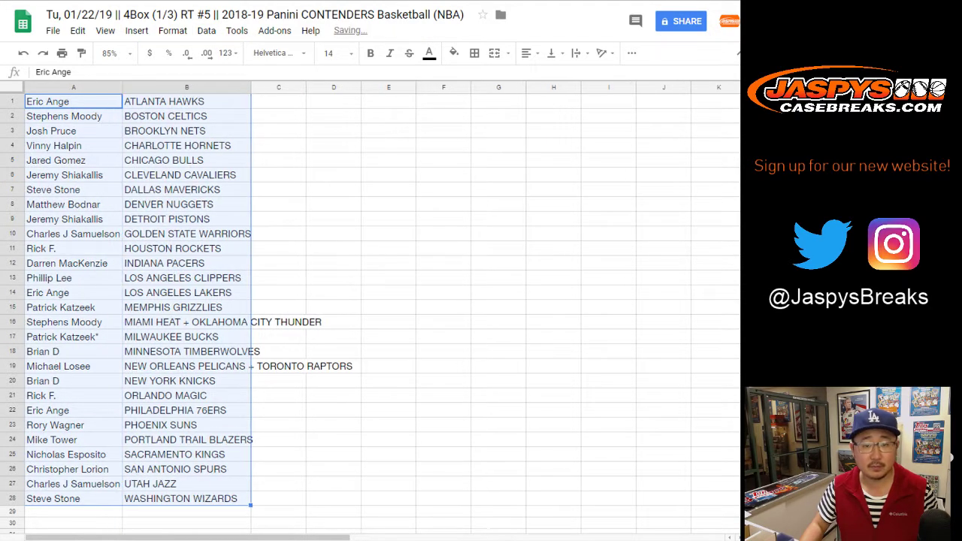
pyautogui.doubleClick(251, 87)
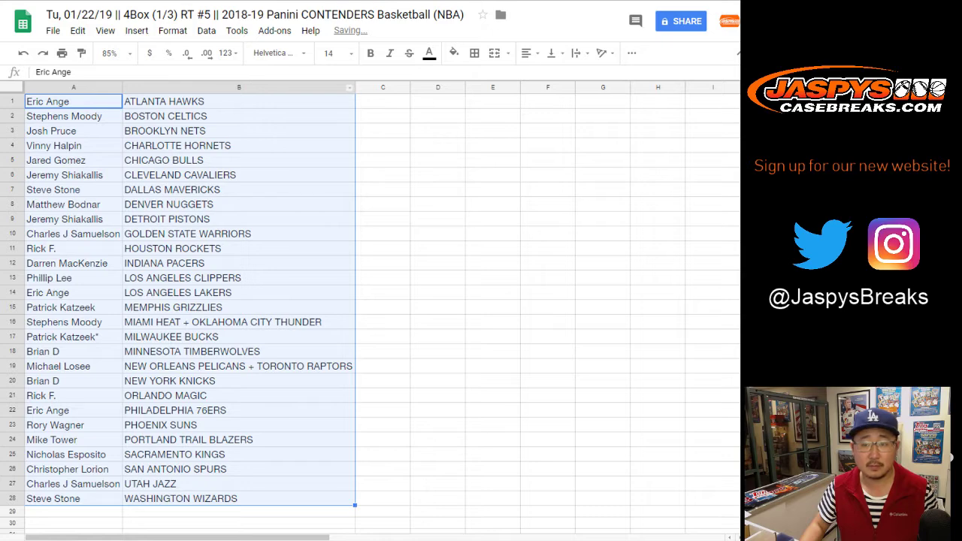
# Apply all borders to the table and center its text horizontally, leaving the selection on C1.
pyautogui.click(474, 53)
pyautogui.click(479, 80)
pyautogui.click(528, 53)
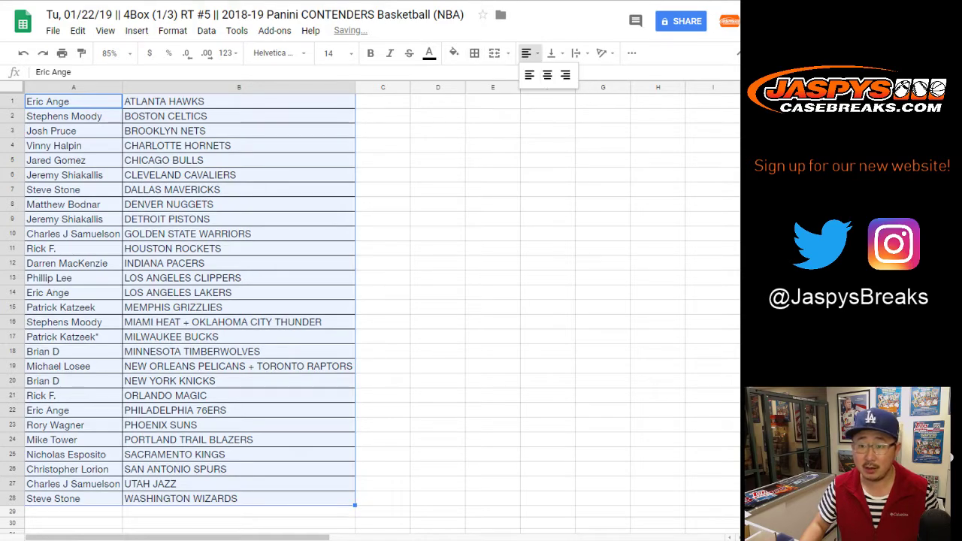
pyautogui.click(549, 76)
pyautogui.click(383, 101)
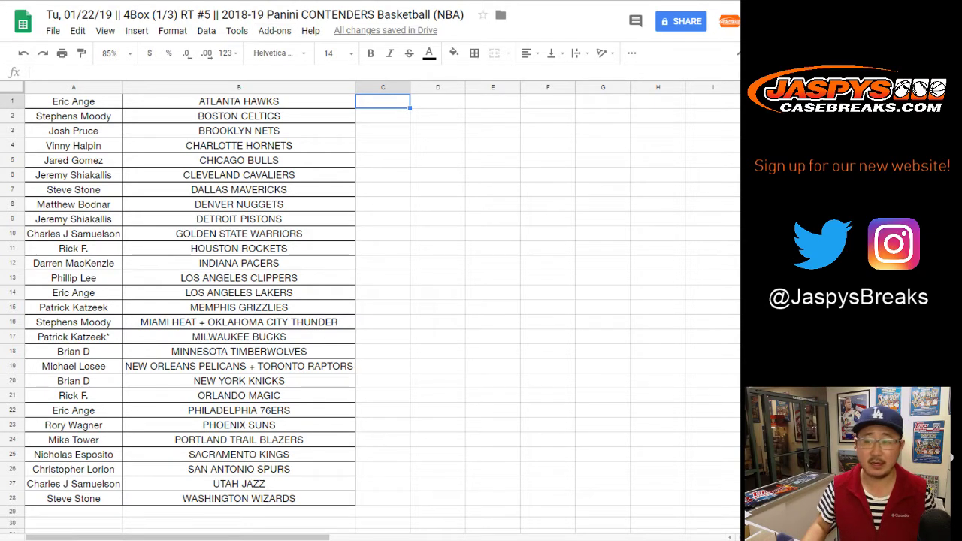
# Highlight the Boston Celtics row, then the Dallas Mavericks and Washington Wizards rows together, and clear the highlight by selecting C1.
pyautogui.click(12, 116)
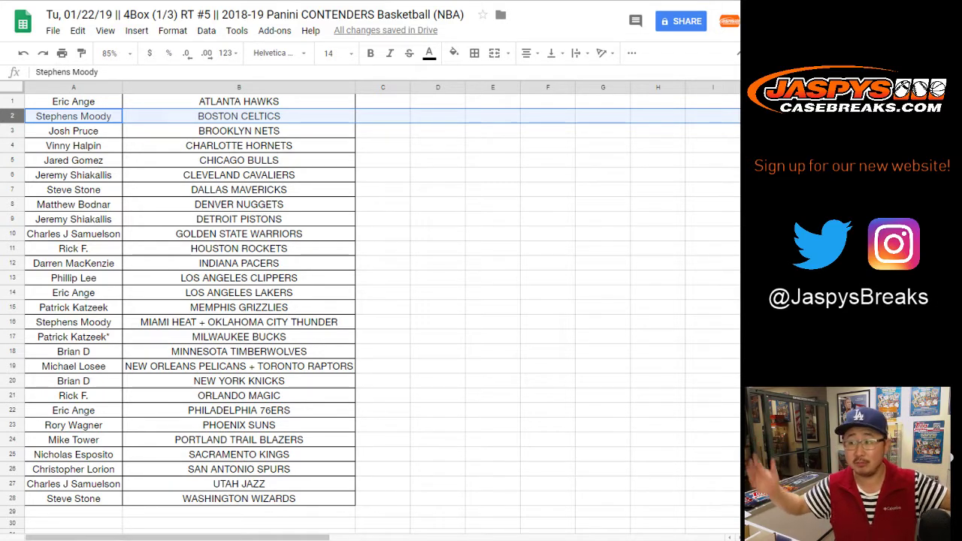
pyautogui.click(12, 189)
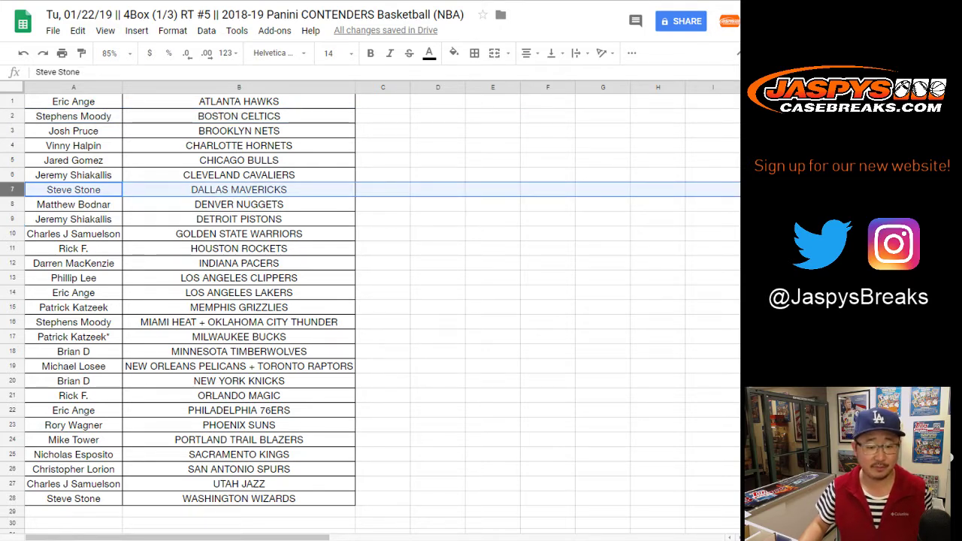
pyautogui.keyDown('ctrl'); pyautogui.click(12, 498); pyautogui.keyUp('ctrl')
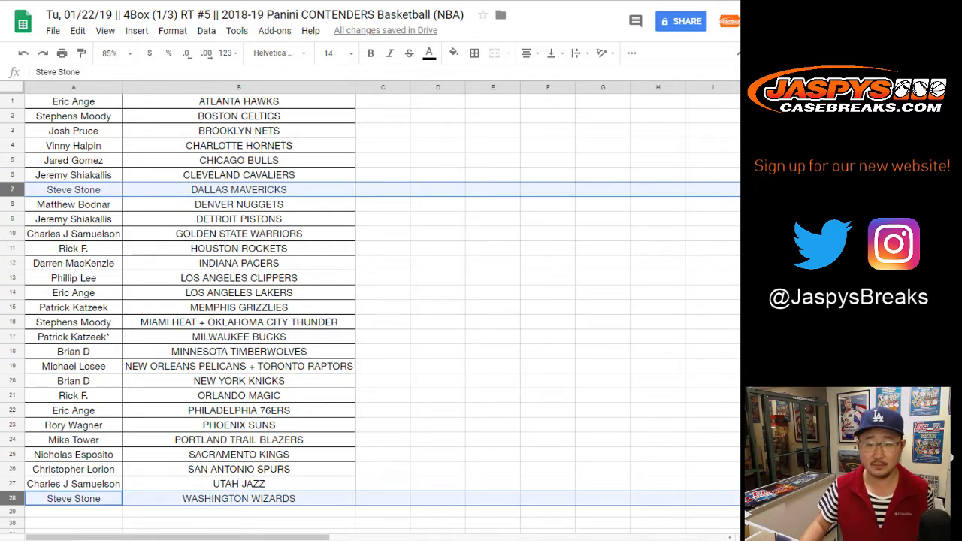
pyautogui.click(383, 101)
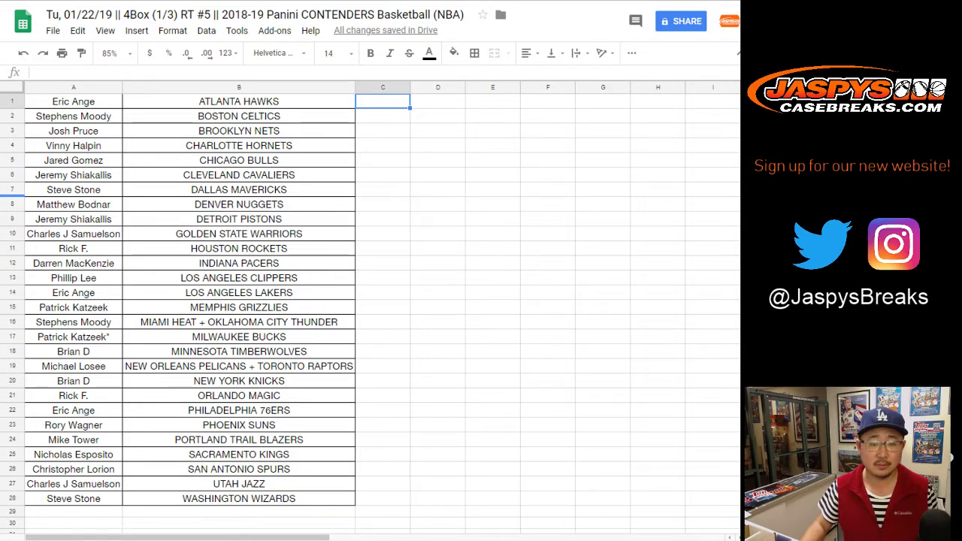
# Highlight the Denver Nuggets and Boston Celtics rows together to compare their assignments.
pyautogui.click(12, 205)
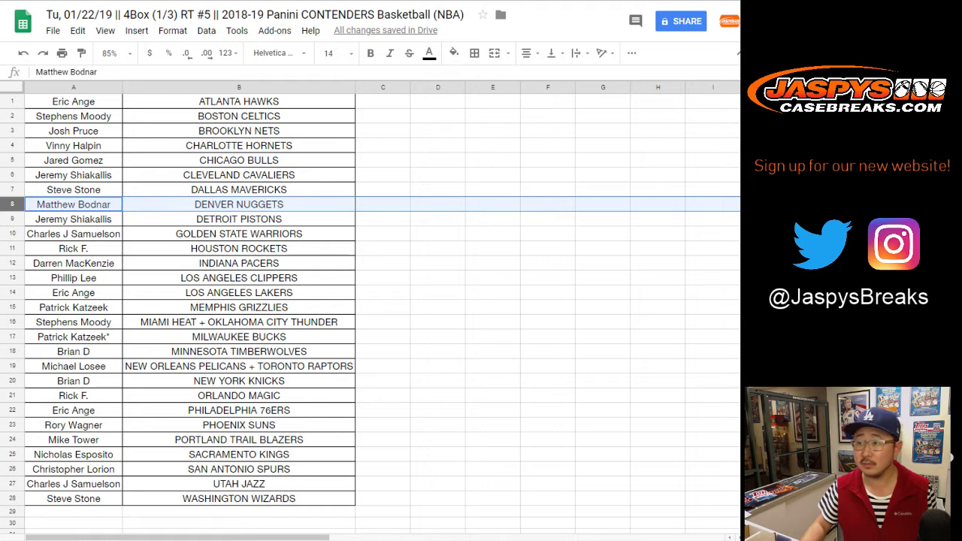
pyautogui.keyDown('ctrl'); pyautogui.click(12, 115); pyautogui.keyUp('ctrl')
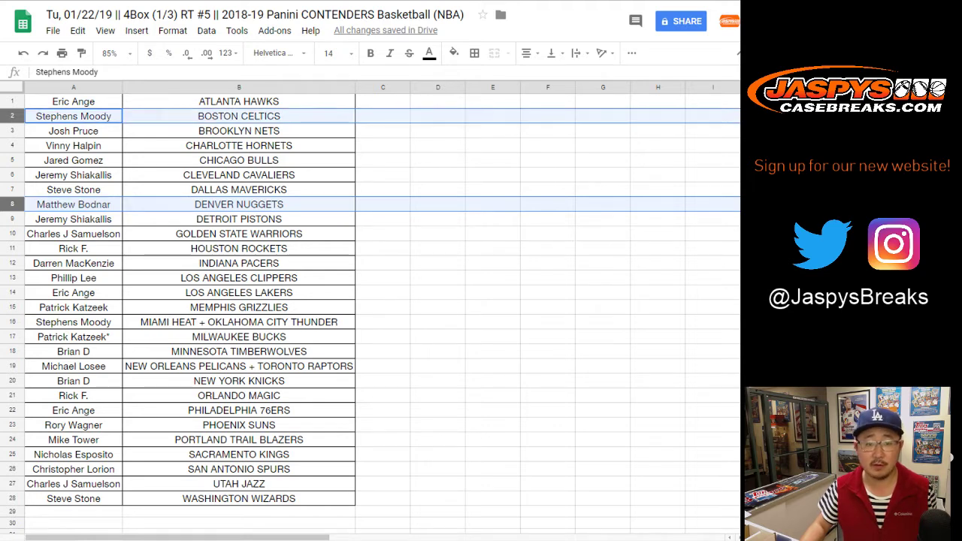